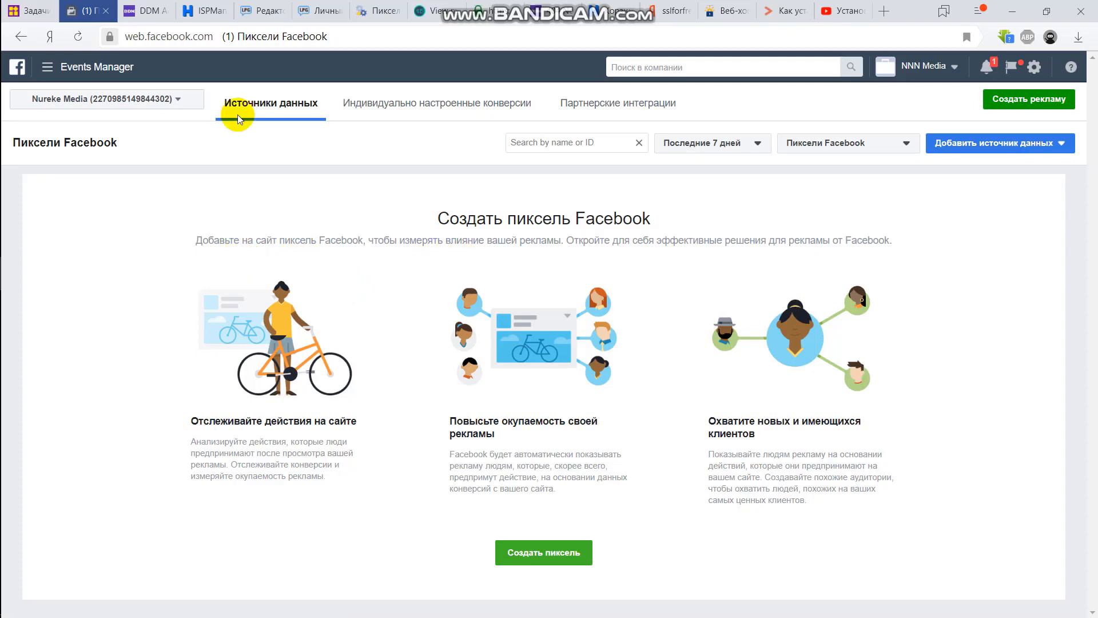
Open the Пиксели section of Events Manager.
left_click(135, 7)
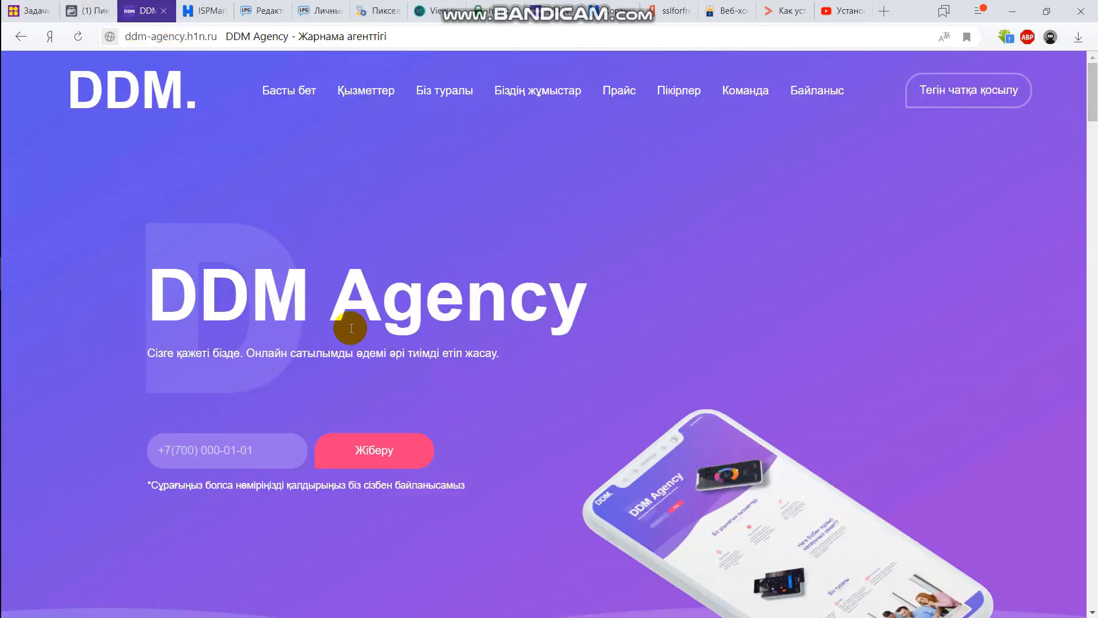
left_click(91, 10)
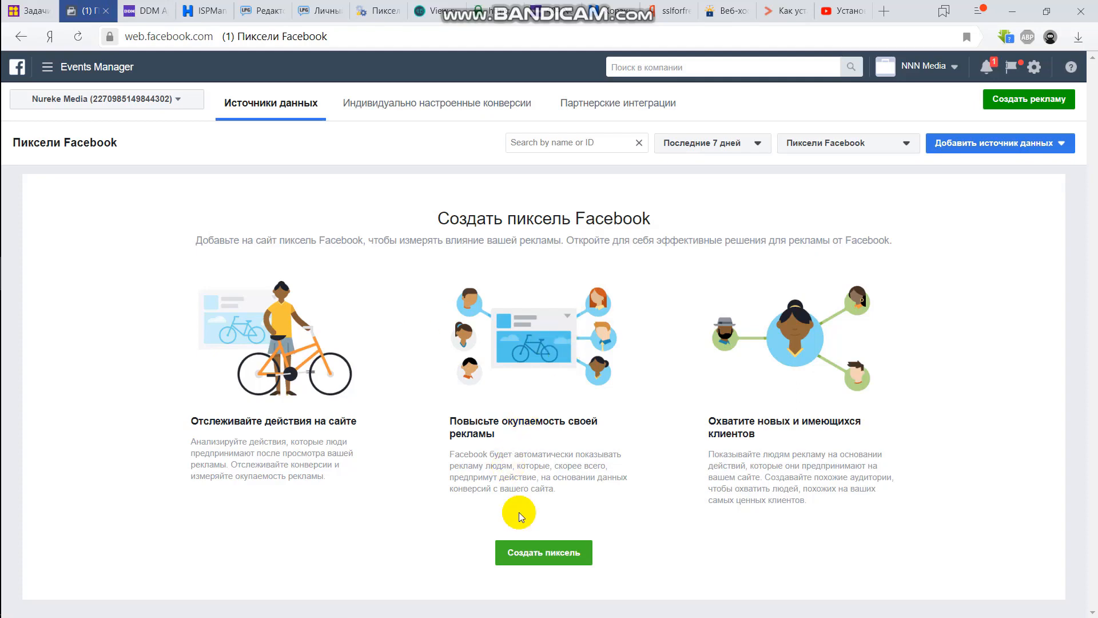
left_click(46, 73)
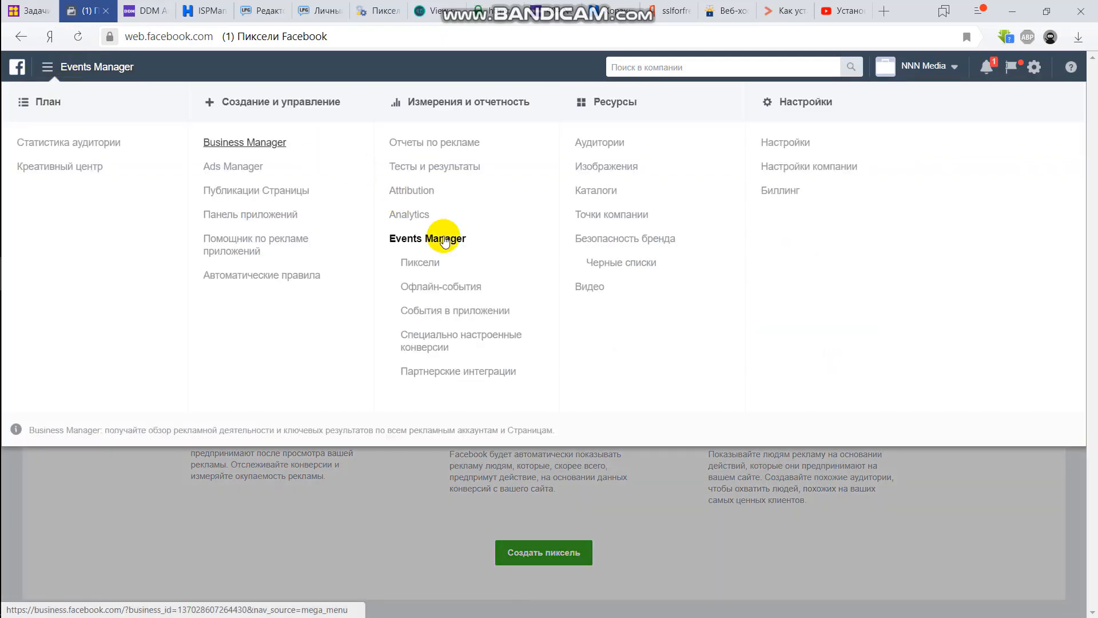
left_click(424, 264)
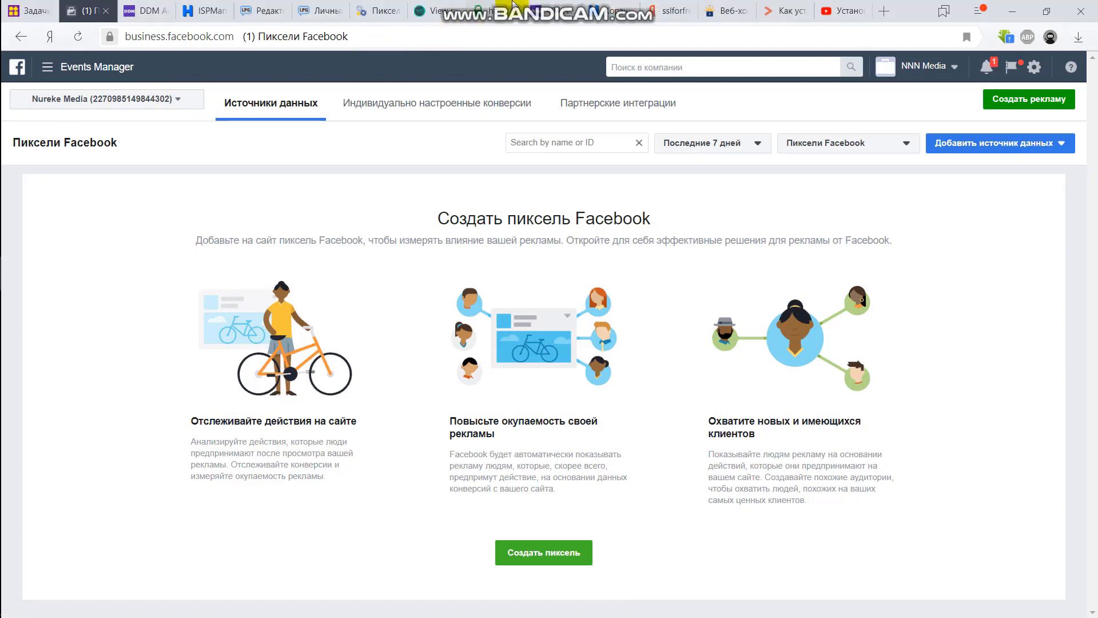
mouse_move(576, 5)
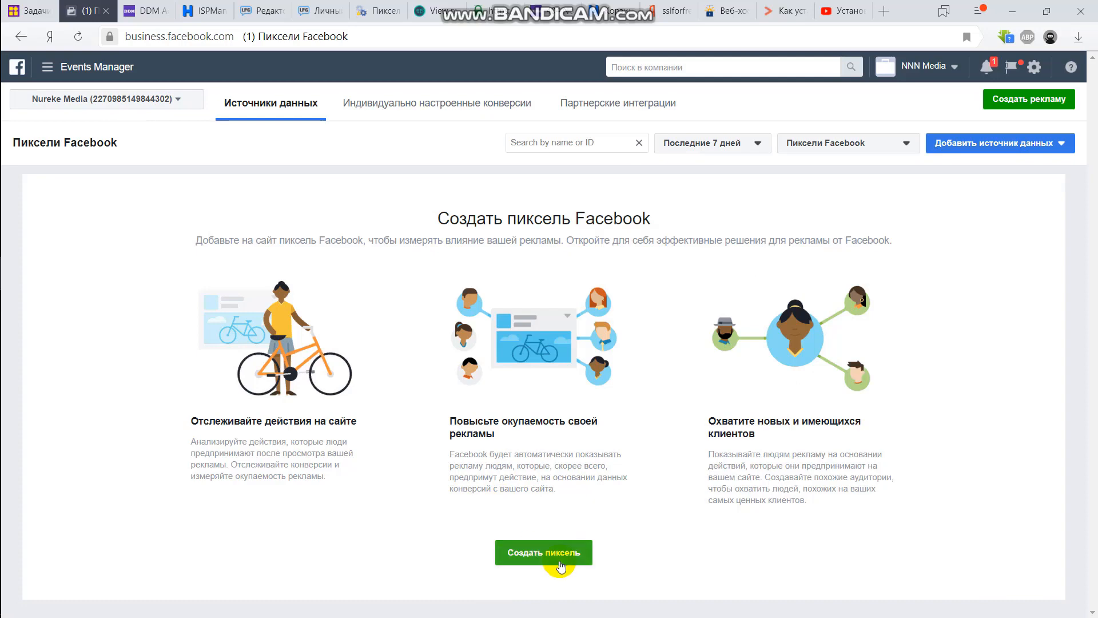
left_click(538, 556)
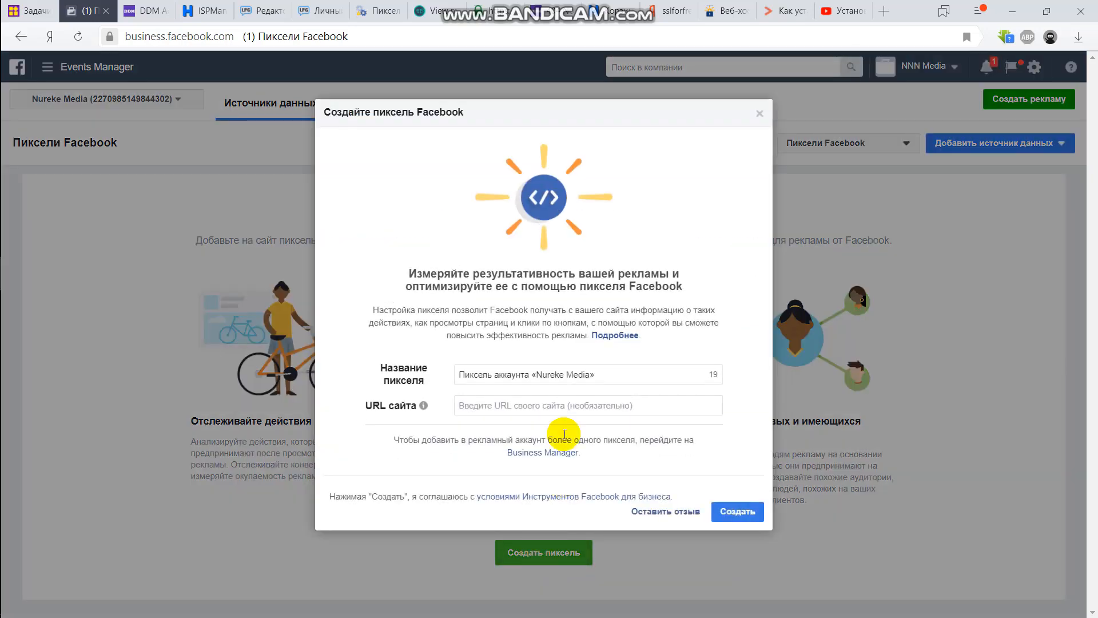
left_click(530, 408)
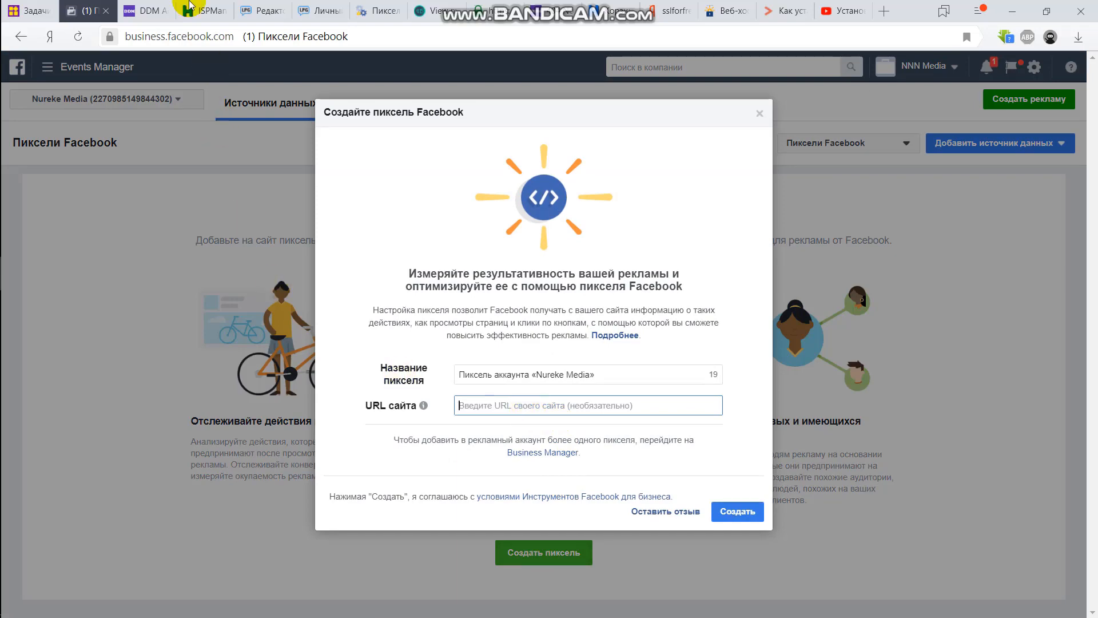
left_click(148, 10)
left_click(220, 37)
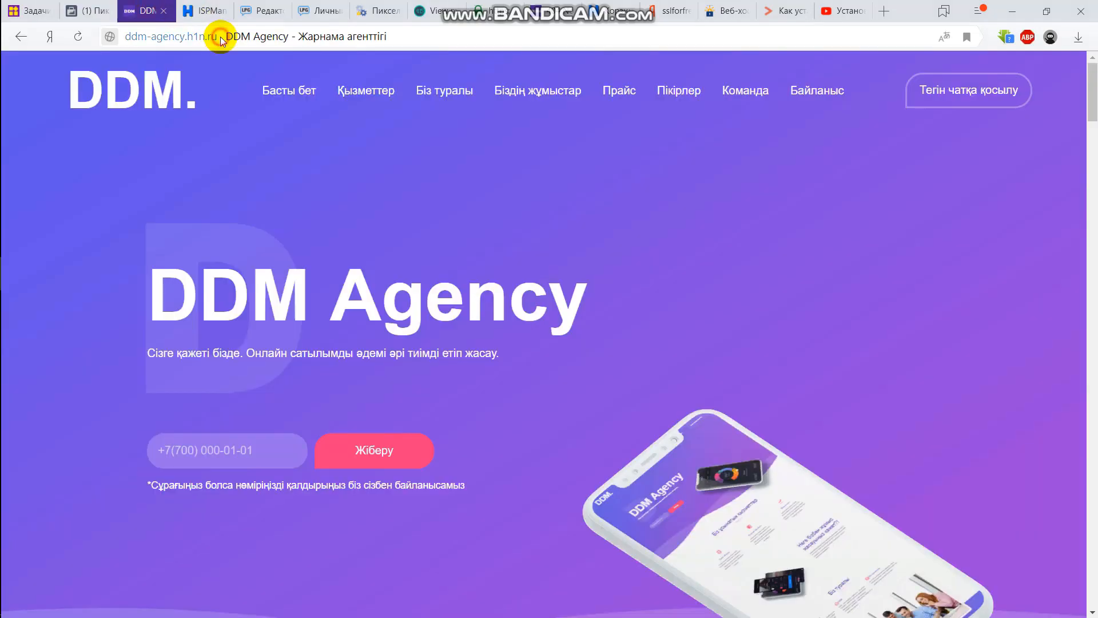
left_click(260, 36)
key("ctrl+c")
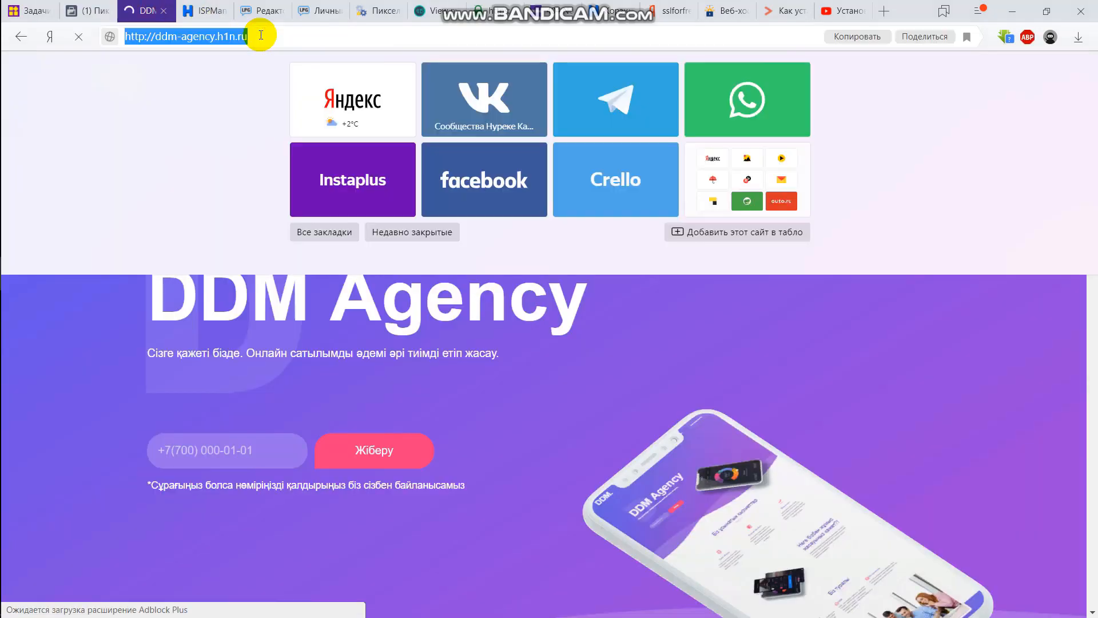
left_click(92, 10)
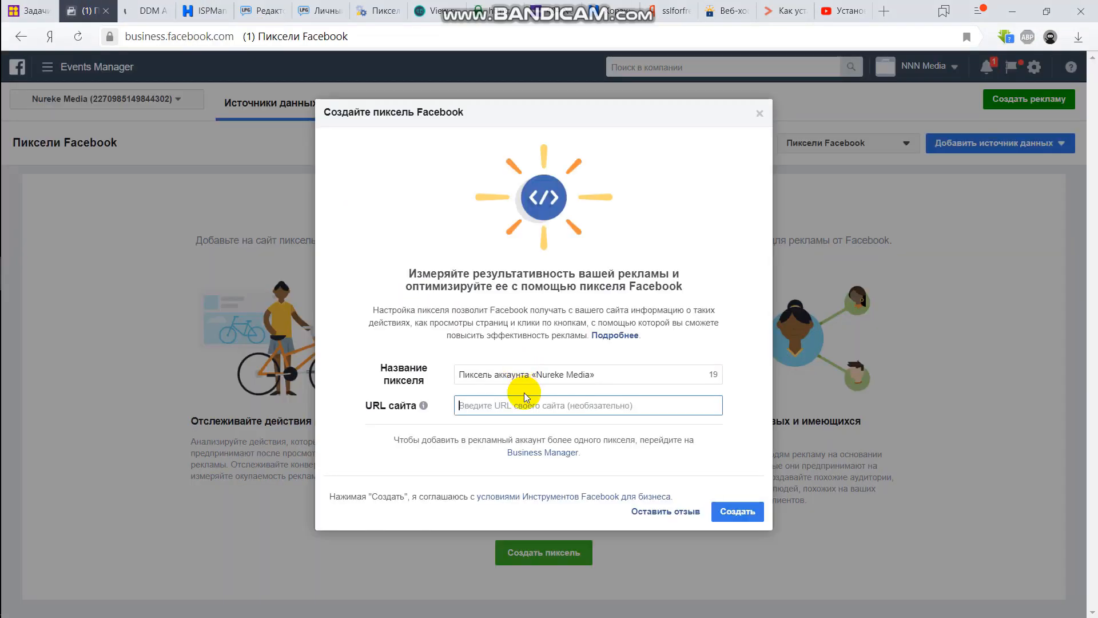
key("ctrl+v")
Replace the pixel's default name with DDM Agency and create the pixel.
left_click(582, 370)
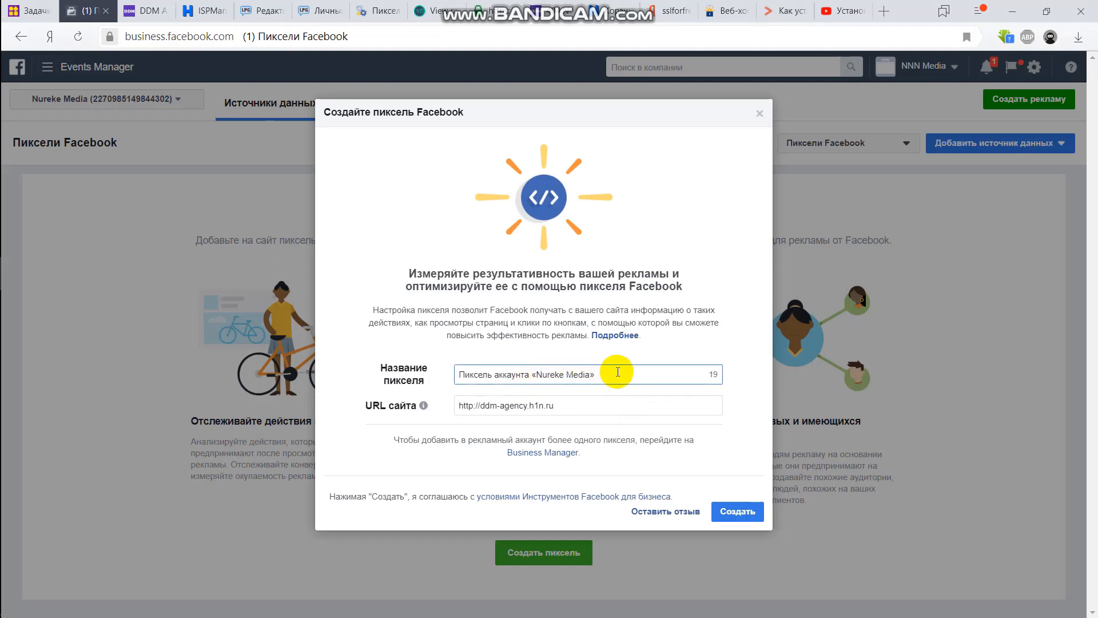
left_click_drag(598, 374, 425, 370)
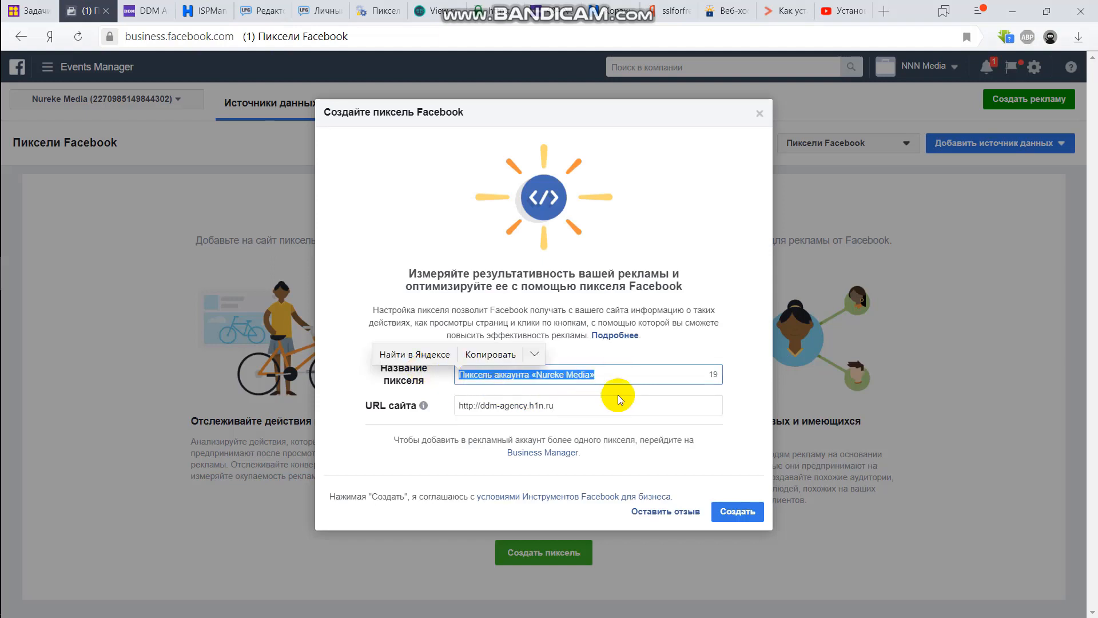
type("ВВЬ")
key("BackSpace")
key("BackSpace")
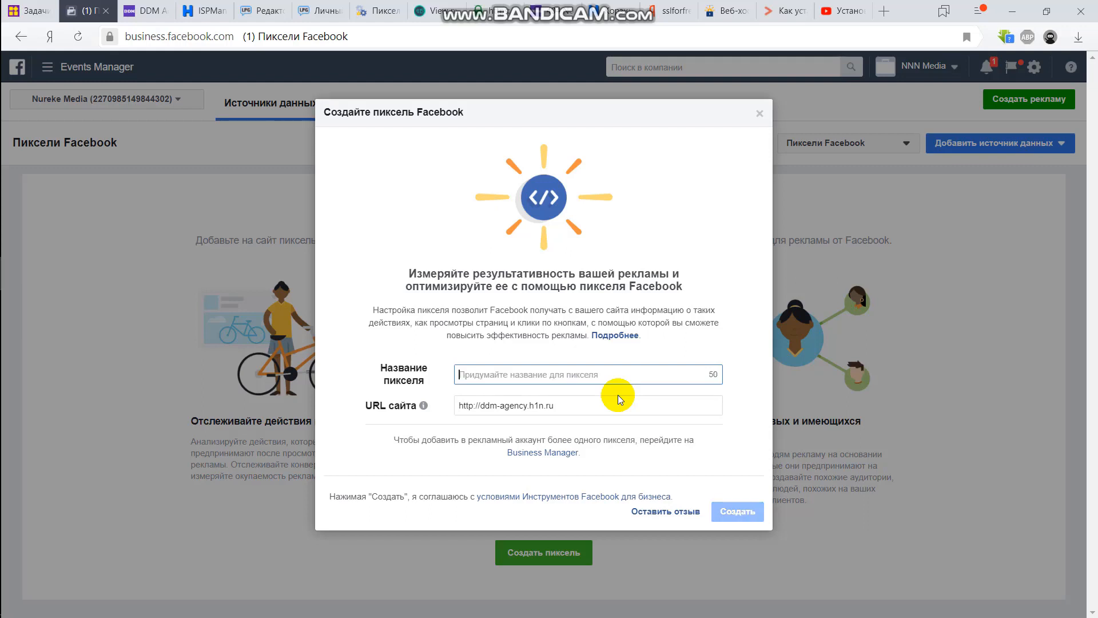
type("В")
key("BackSpace")
type("DDM A")
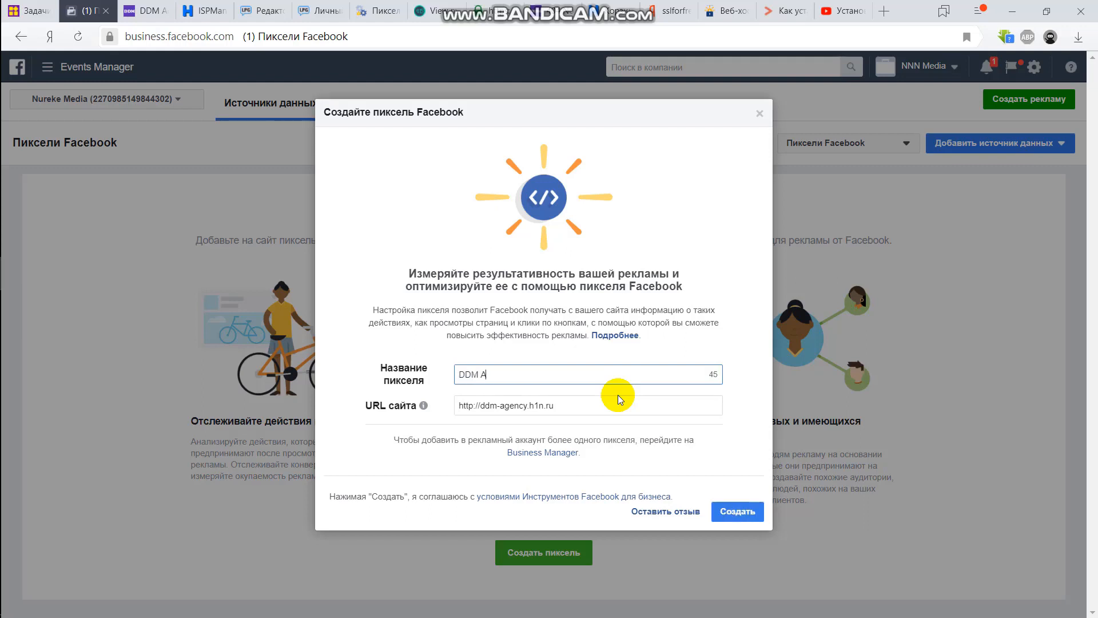
type("gency")
left_click(731, 514)
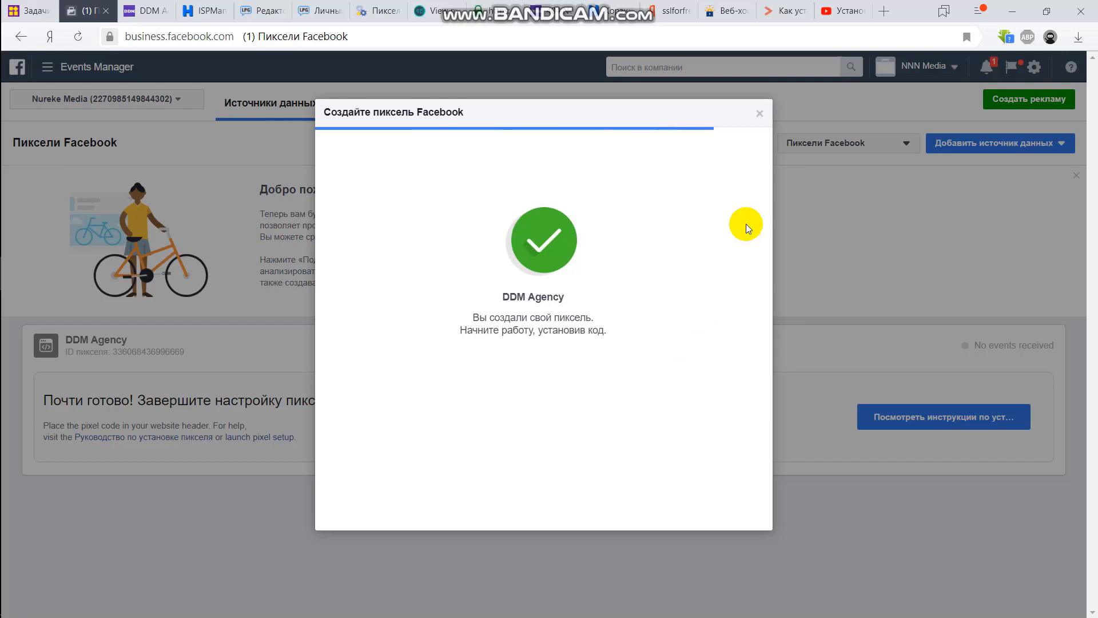
Choose manual code installation for the DDM Agency pixel and copy the complete Facebook pixel code.
left_click(760, 112)
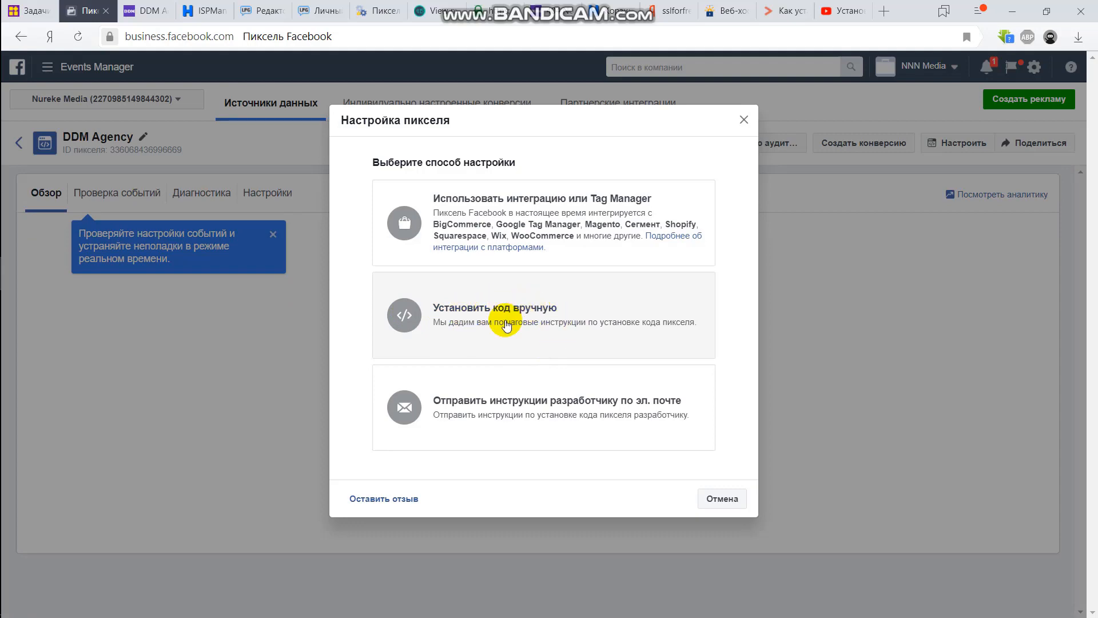
left_click(505, 324)
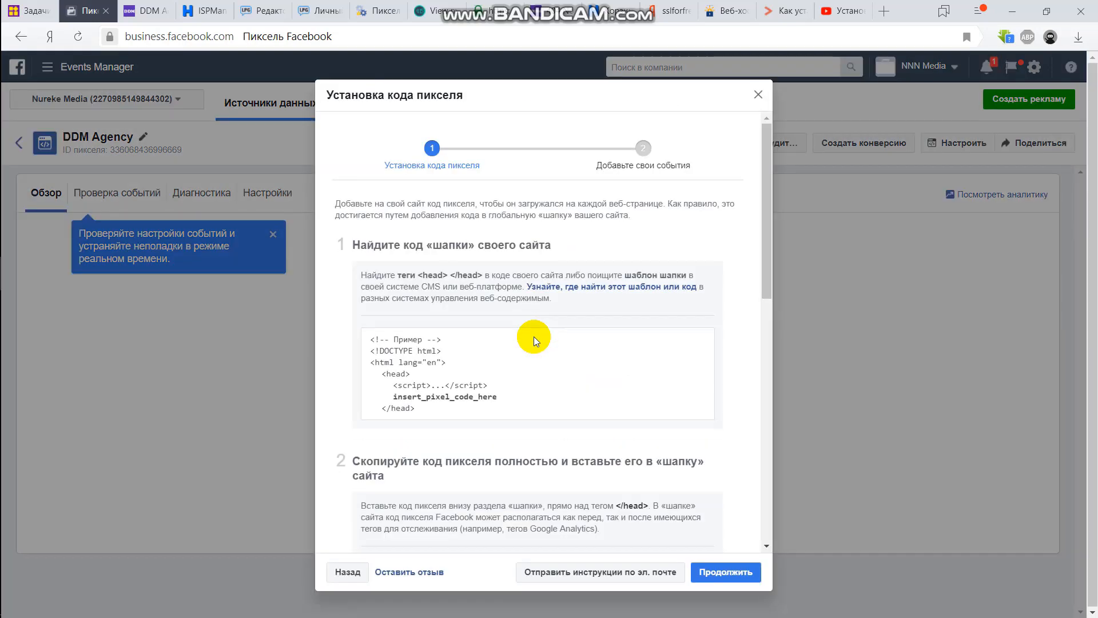
left_click_drag(767, 269, 760, 392)
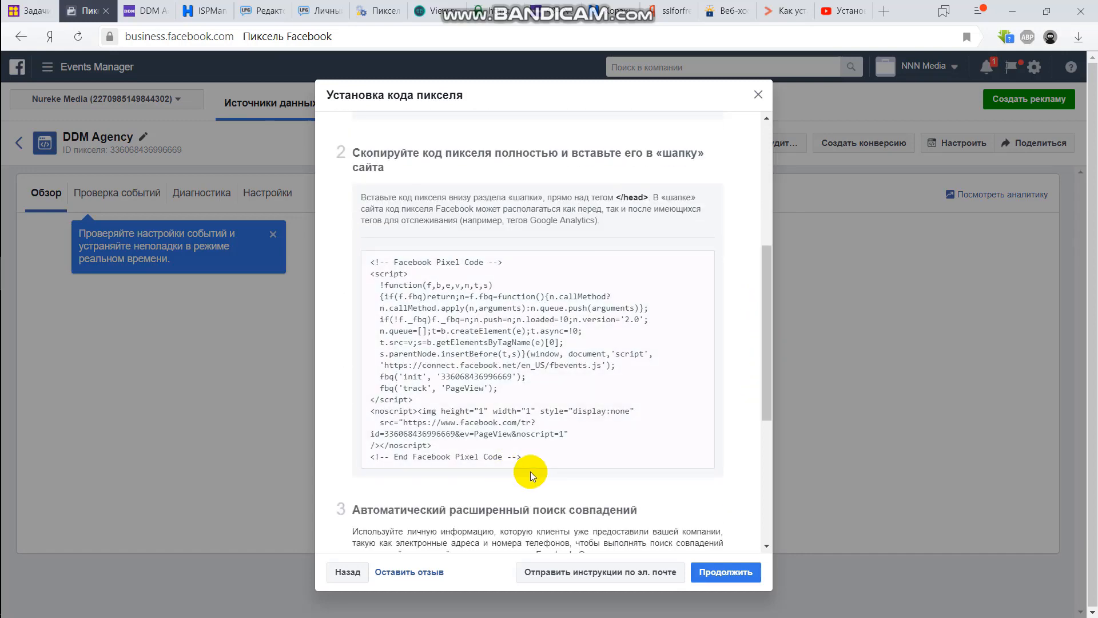
left_click(509, 448)
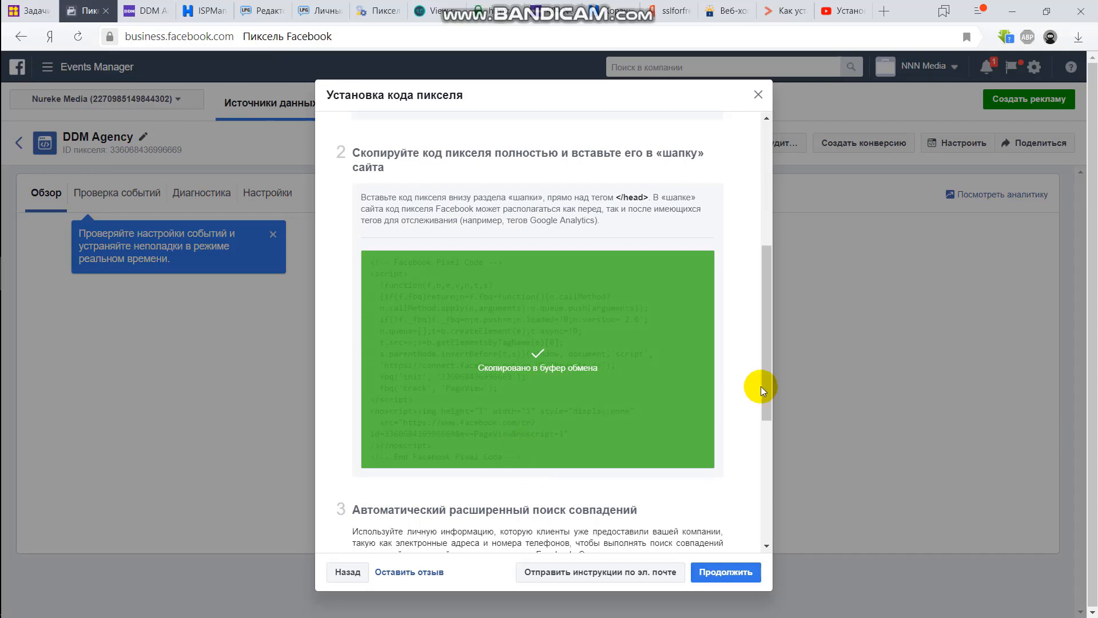
left_click_drag(761, 386, 761, 499)
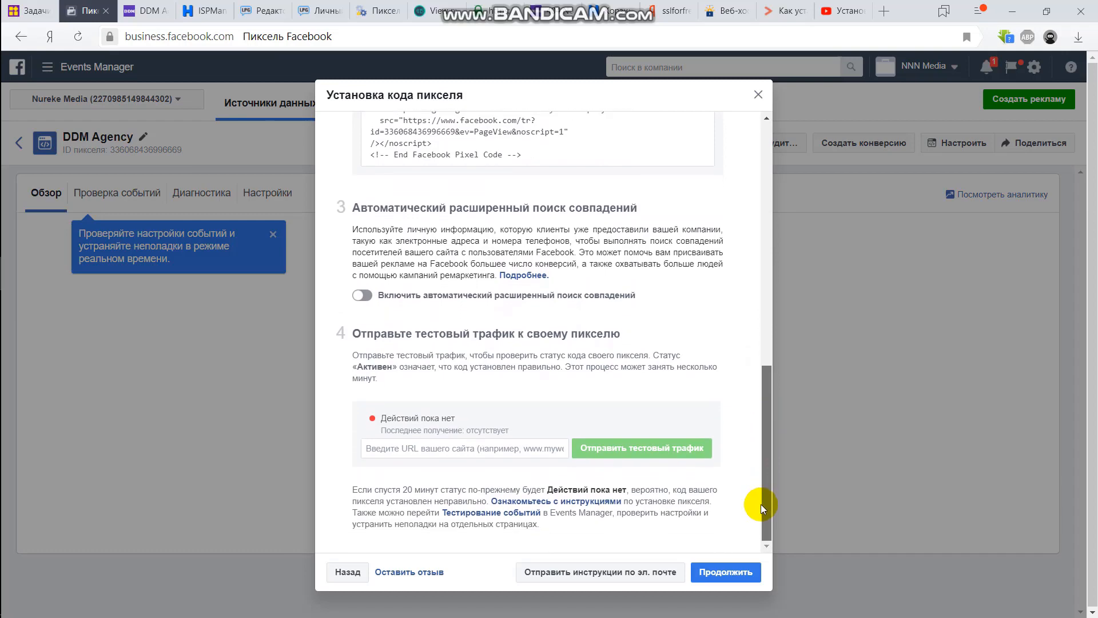
scroll(761, 443, "up", 8)
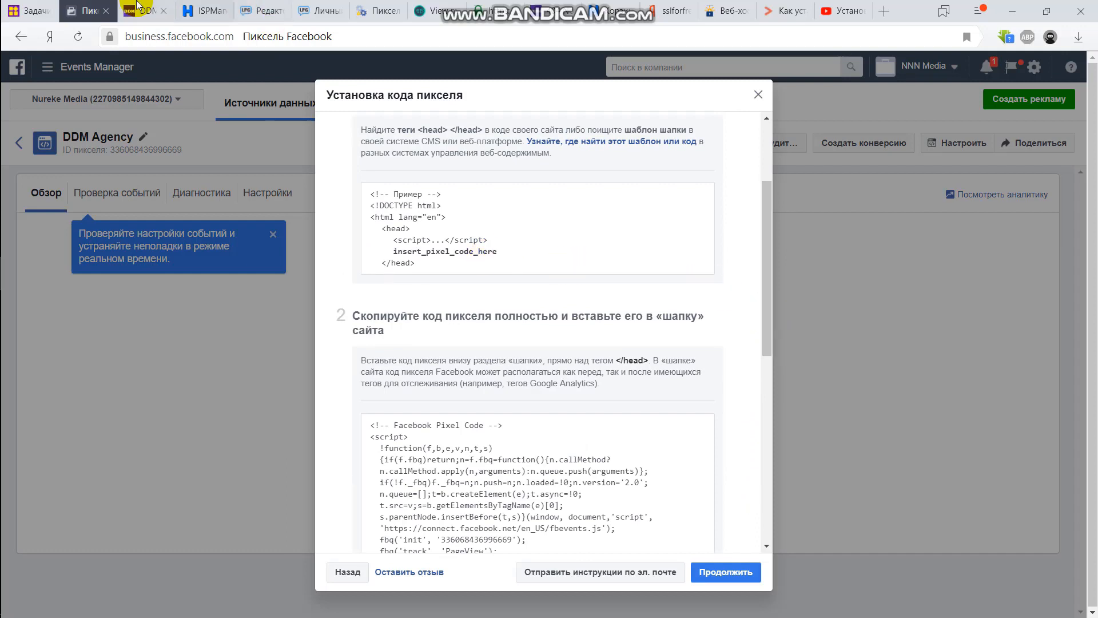
Switch to the ISPManager file manager and open index.html of ddm-agency.h1n.ru for editing.
left_click(148, 13)
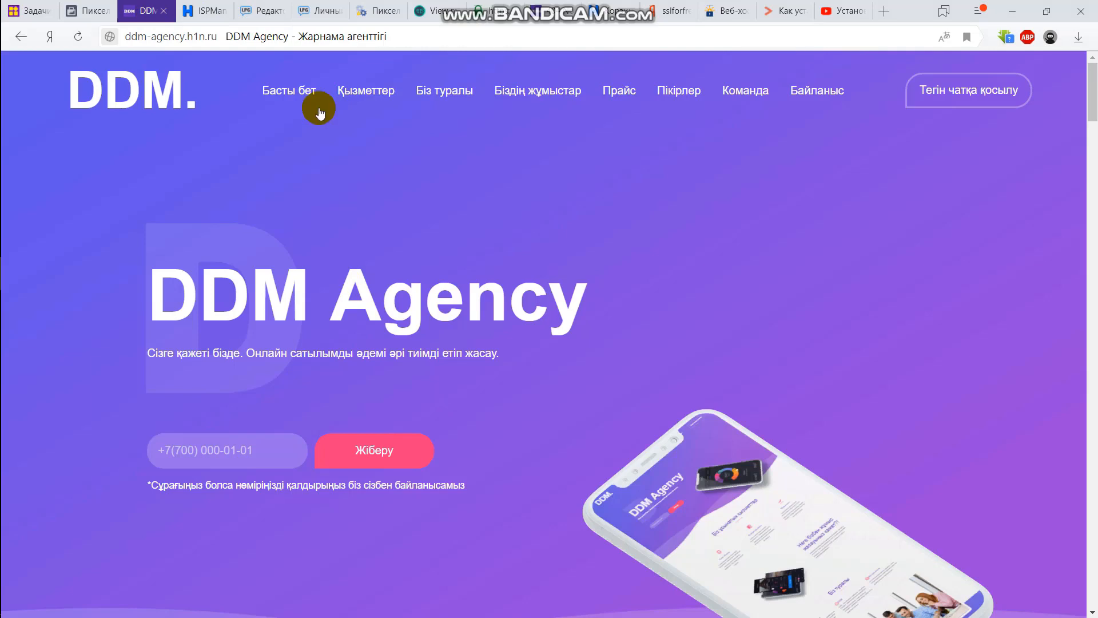
left_click(221, 6)
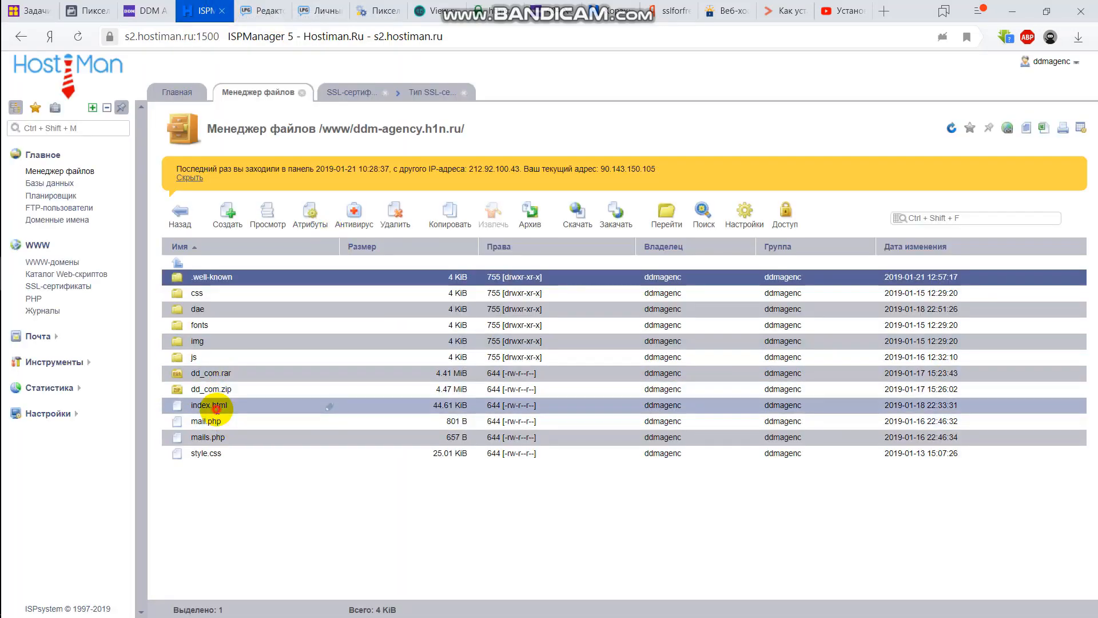
double_click(216, 409)
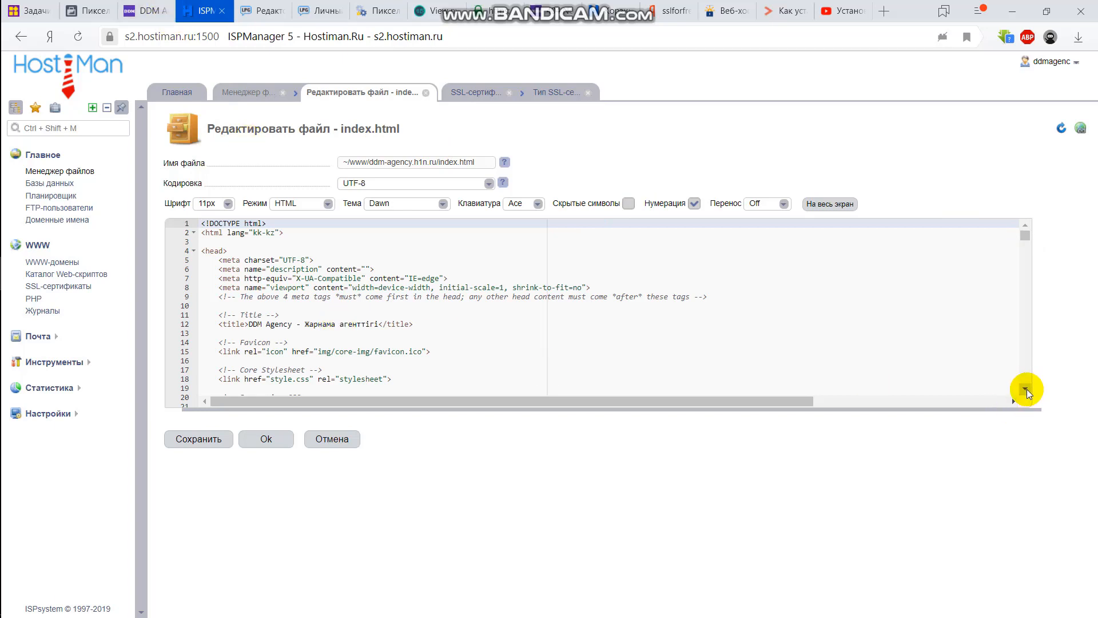
Paste the Facebook pixel code on a new line inside the head section, above the Title comment, and save index.html.
left_click(1027, 389)
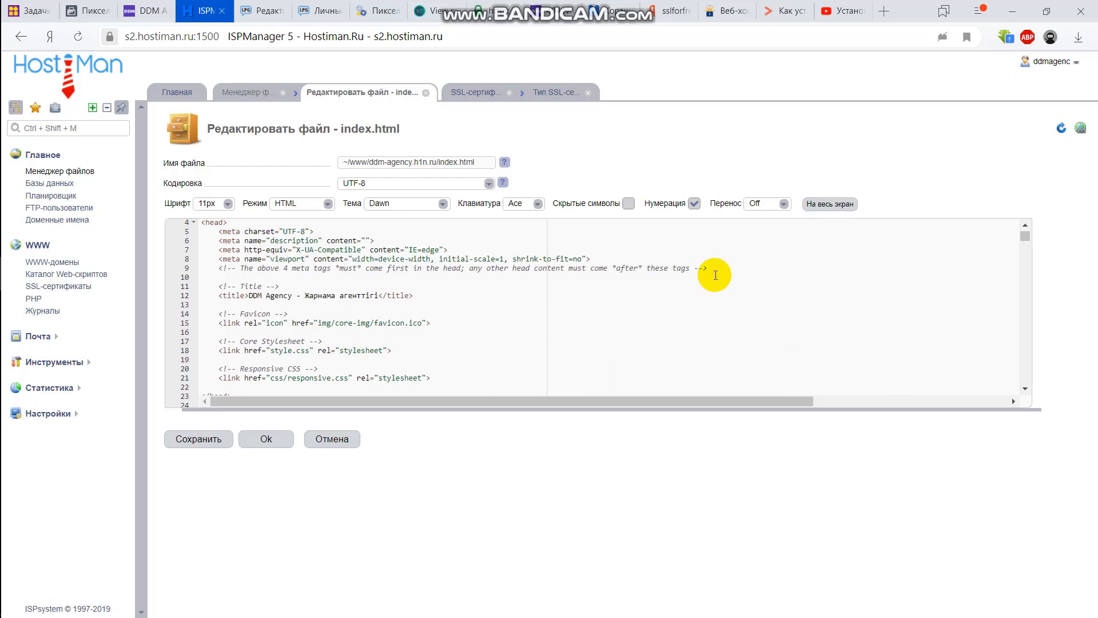
left_click(720, 274)
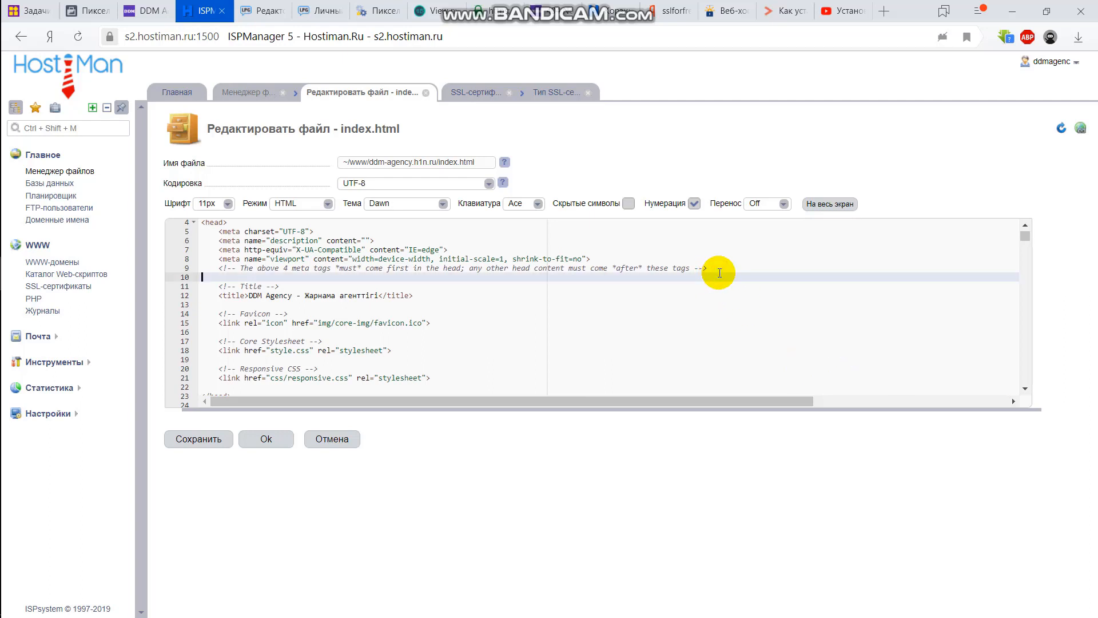
left_click(715, 261)
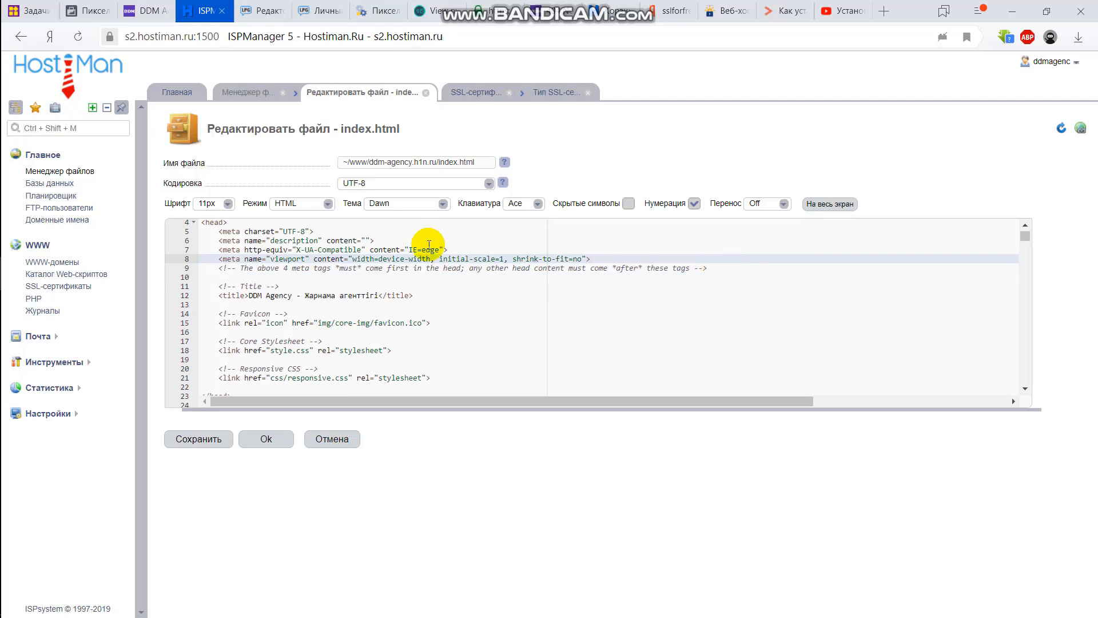
left_click(202, 224)
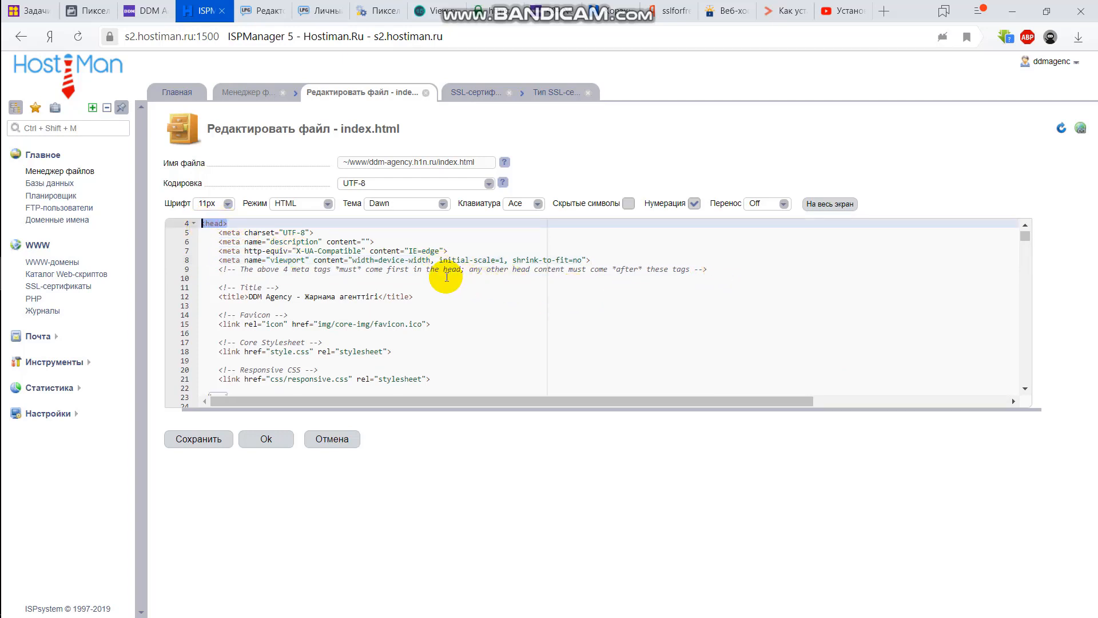
left_click(446, 277)
key("Return")
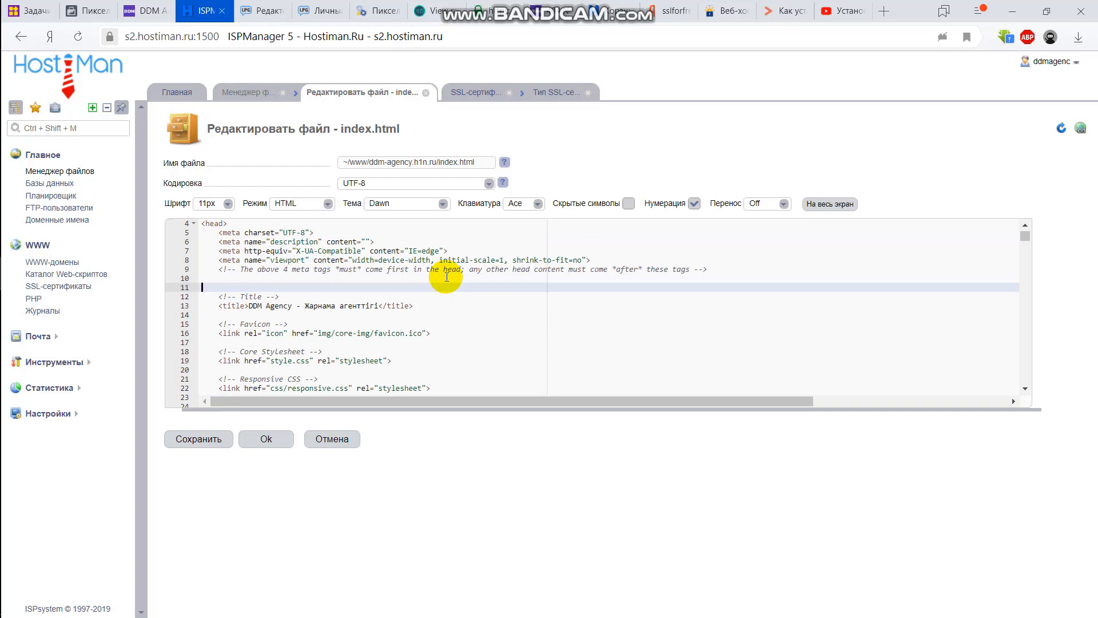
key("Return")
key("Up")
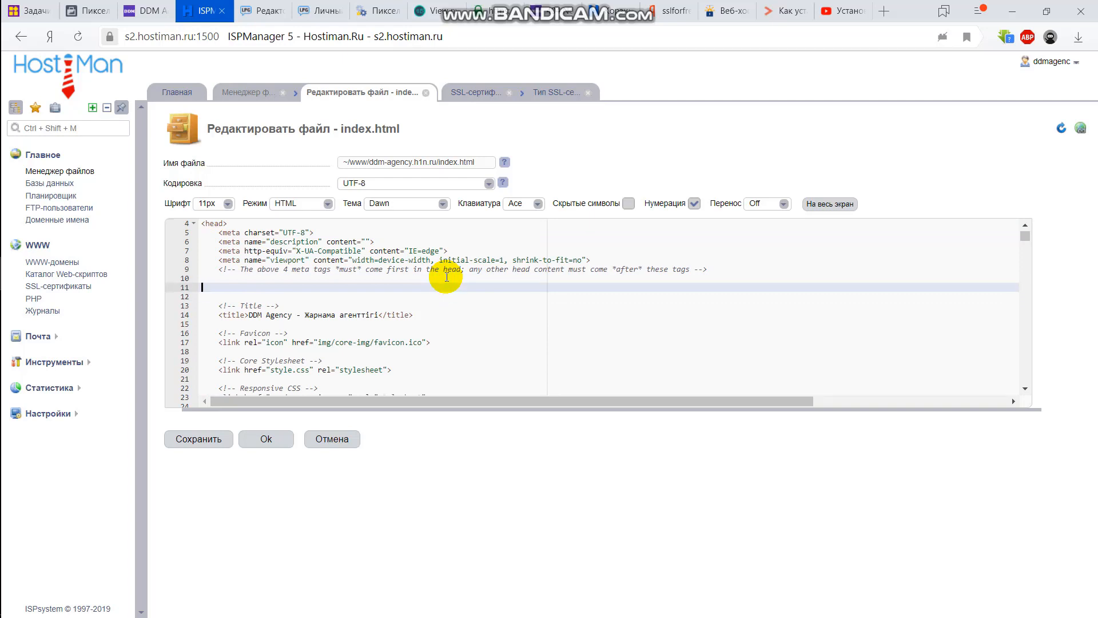
key("ctrl+v")
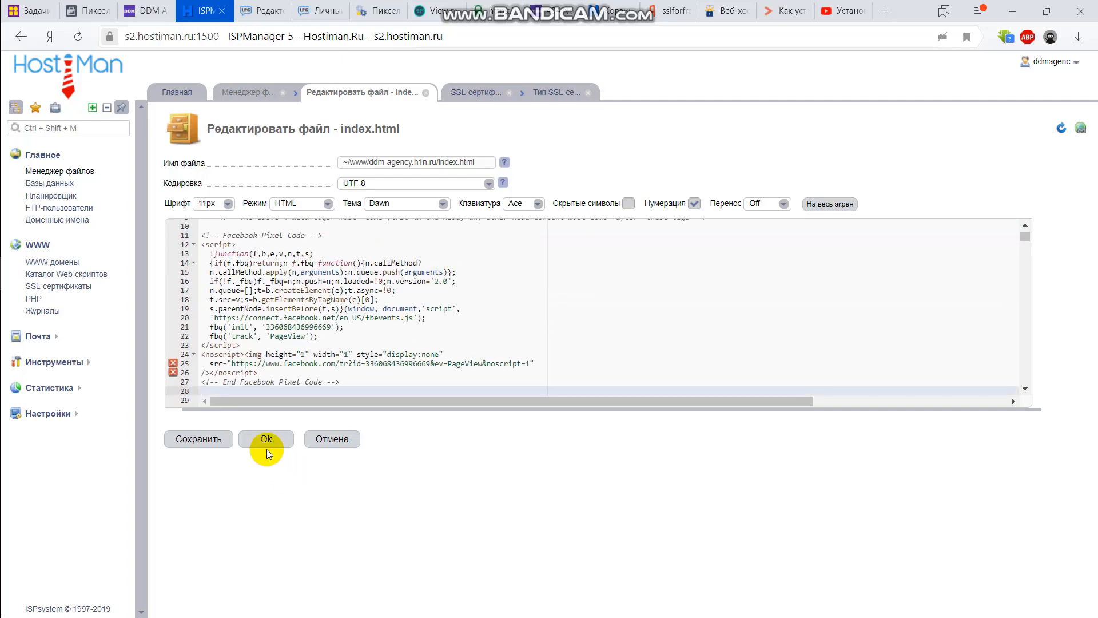
left_click(267, 442)
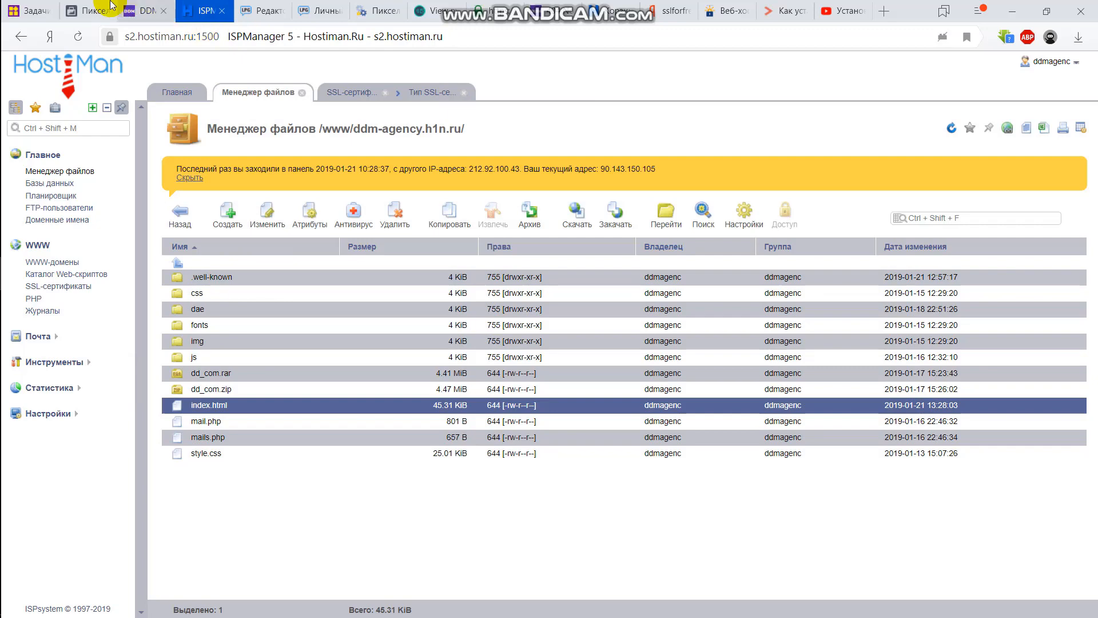
left_click(87, 10)
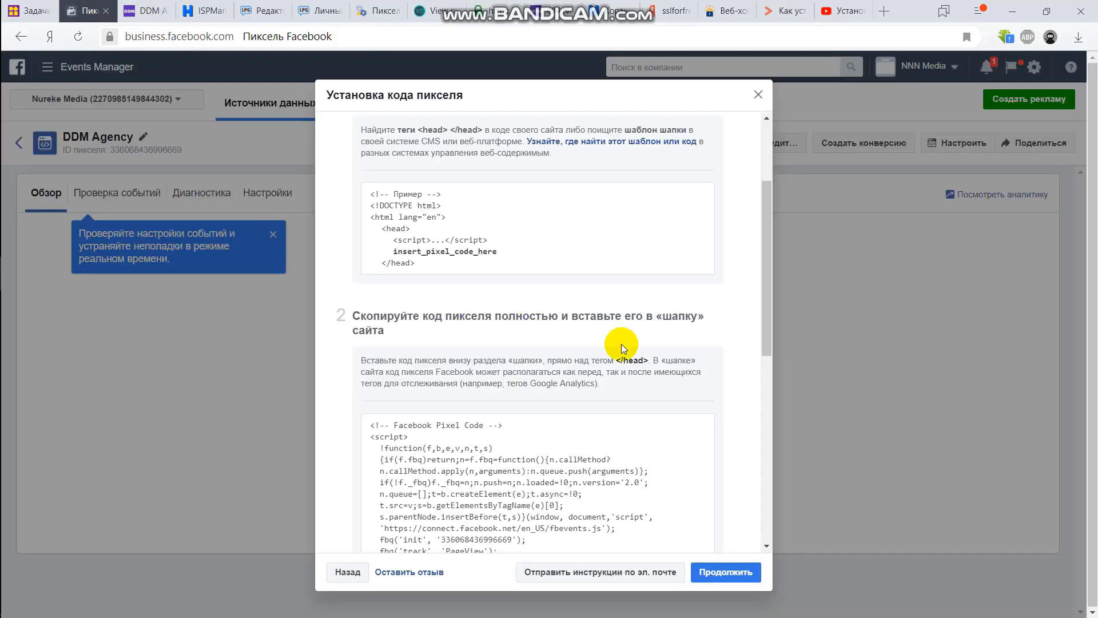
left_click_drag(763, 338, 759, 396)
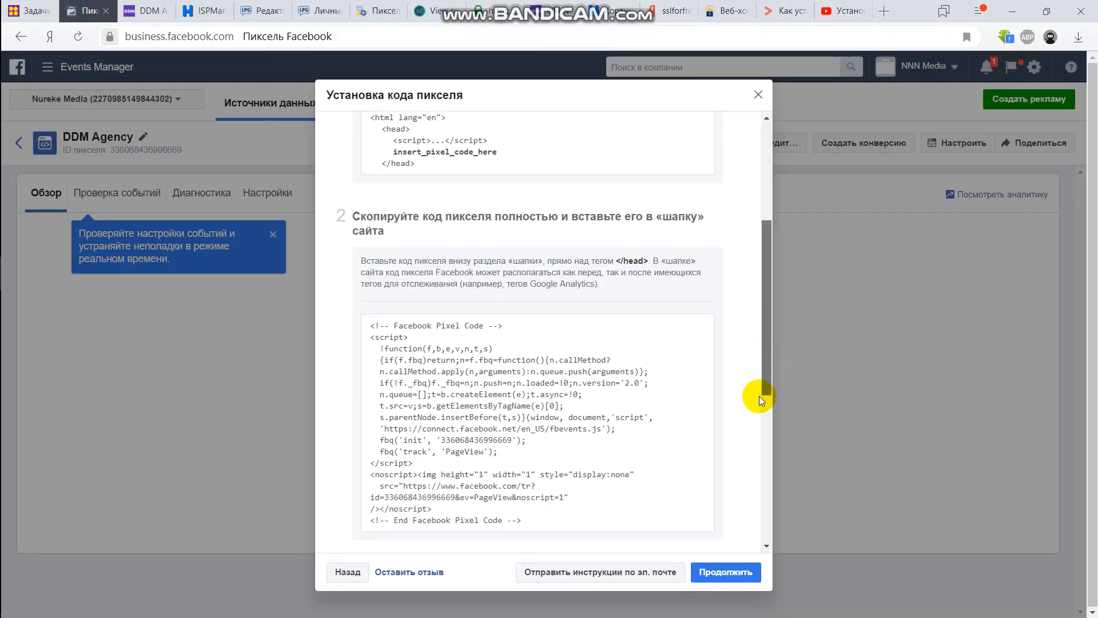
scroll(743, 455, "down", 6)
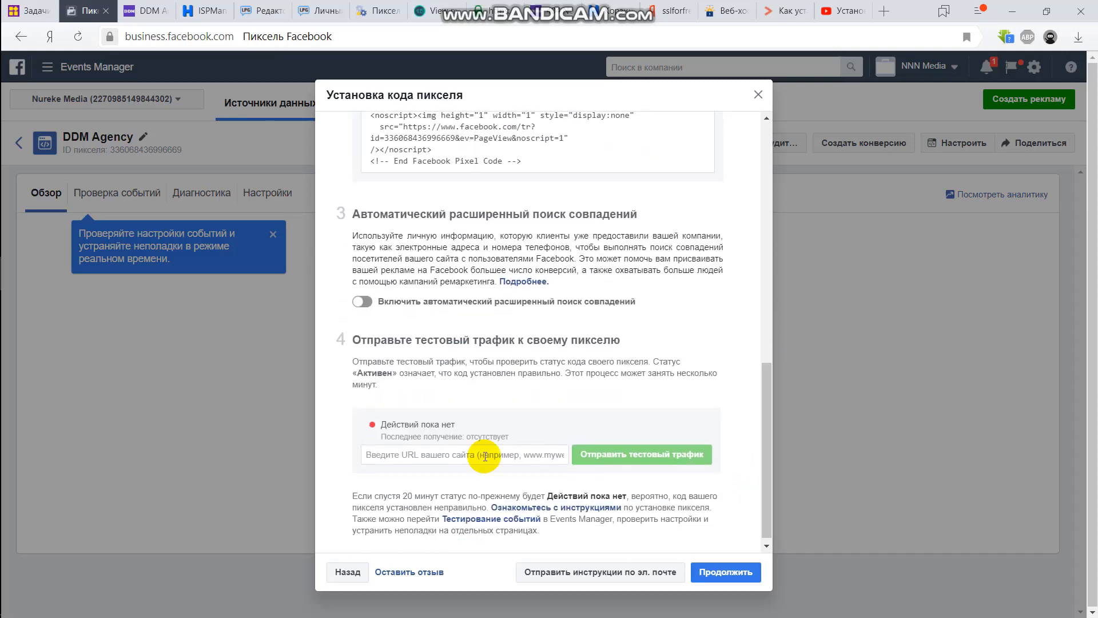
left_click(485, 456)
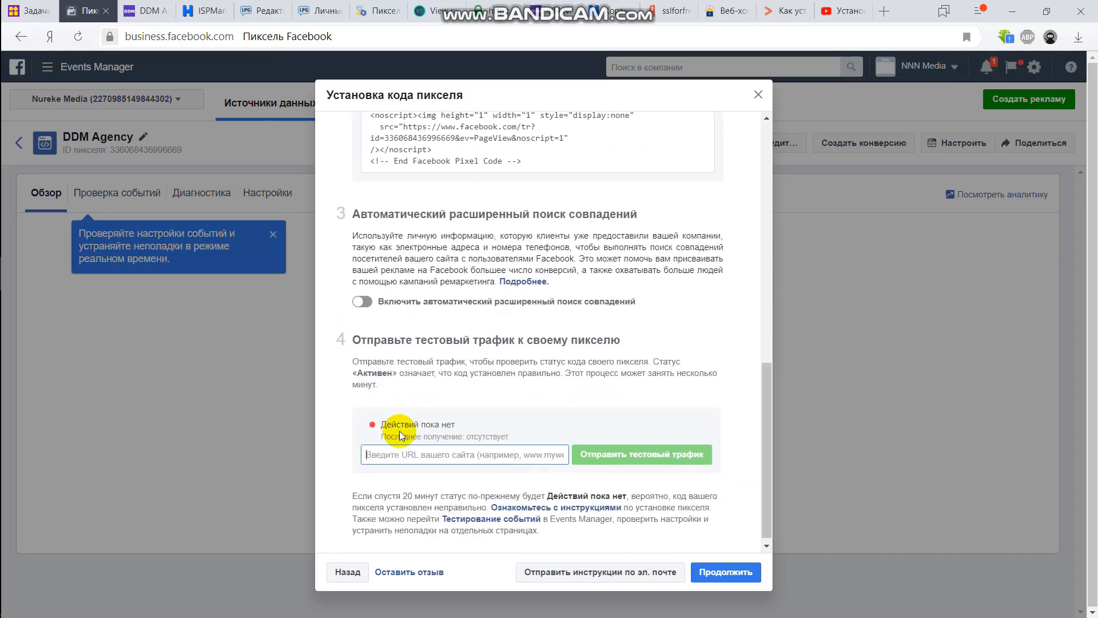
left_click(146, 10)
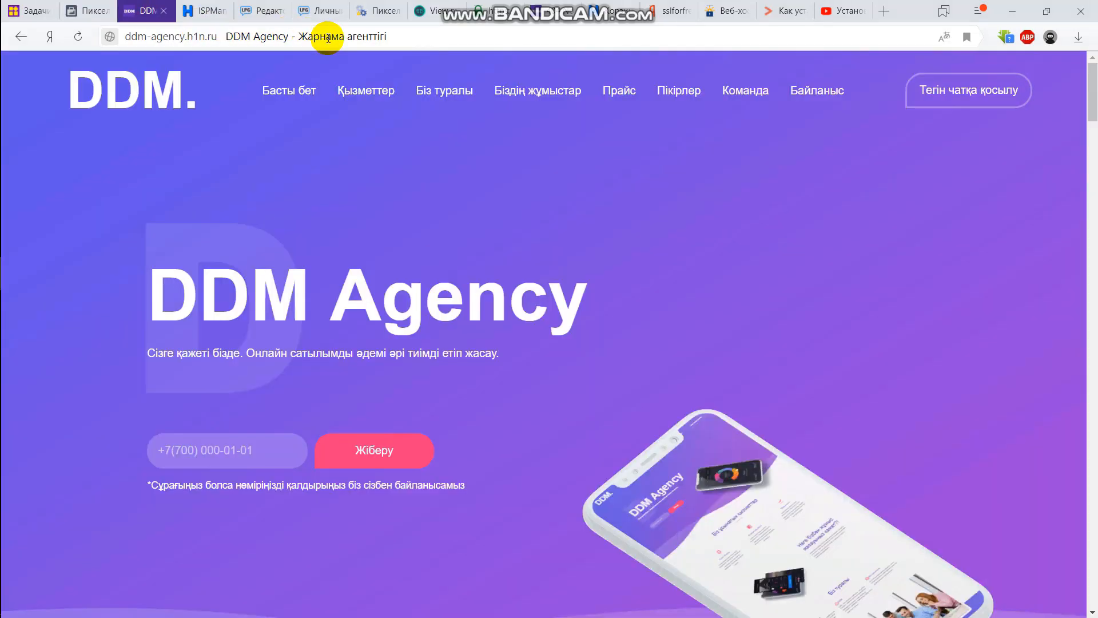
left_click(328, 38)
key("ctrl+c")
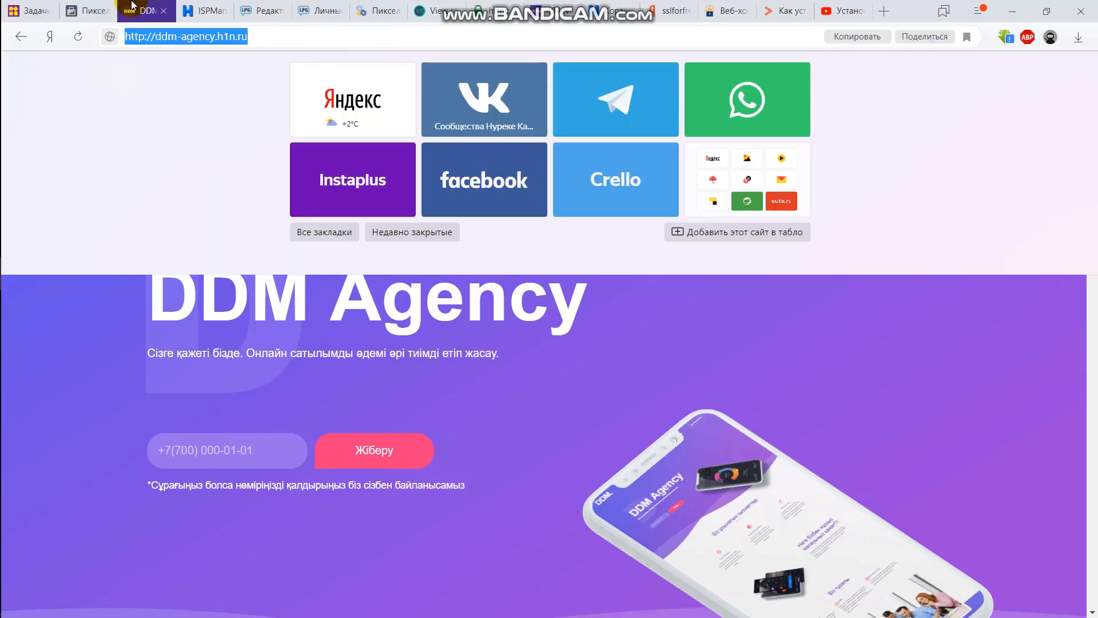
left_click(87, 10)
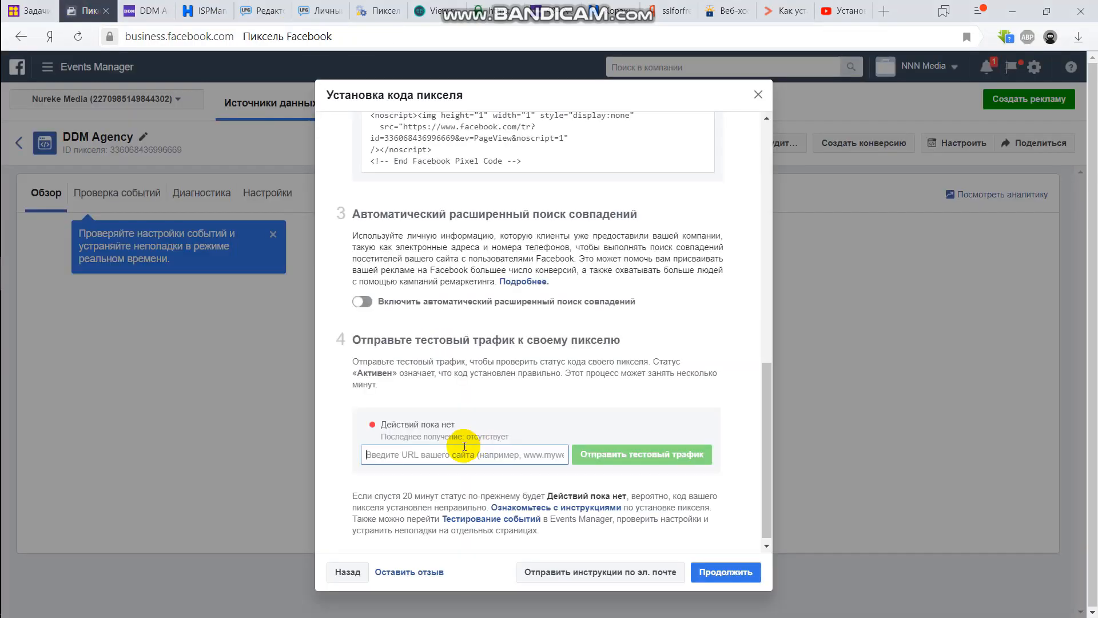
key("ctrl+v")
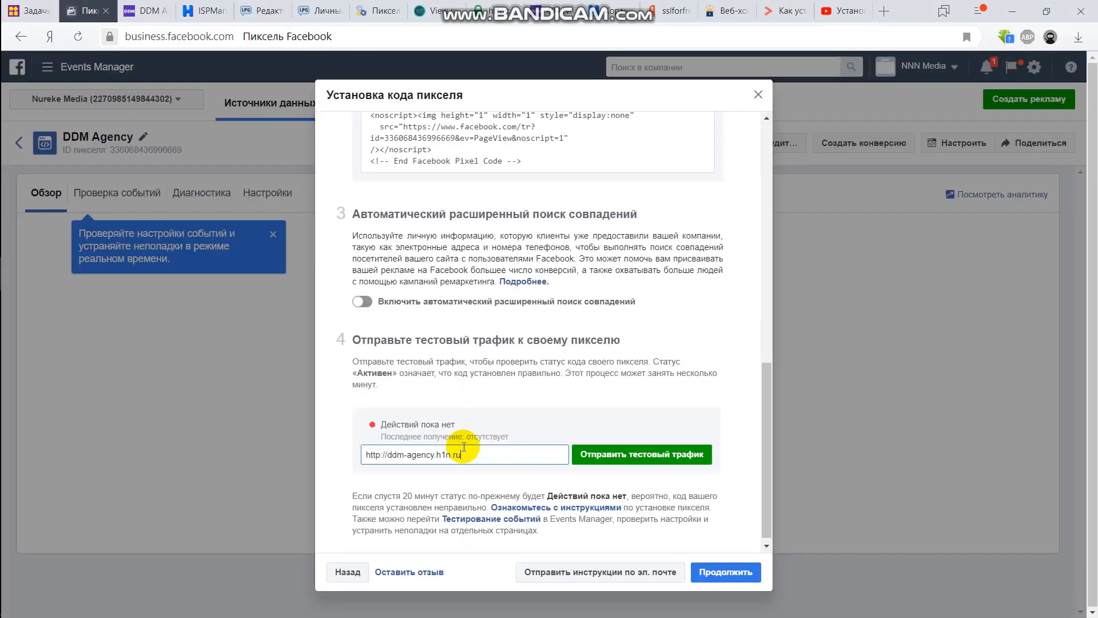
left_click(613, 457)
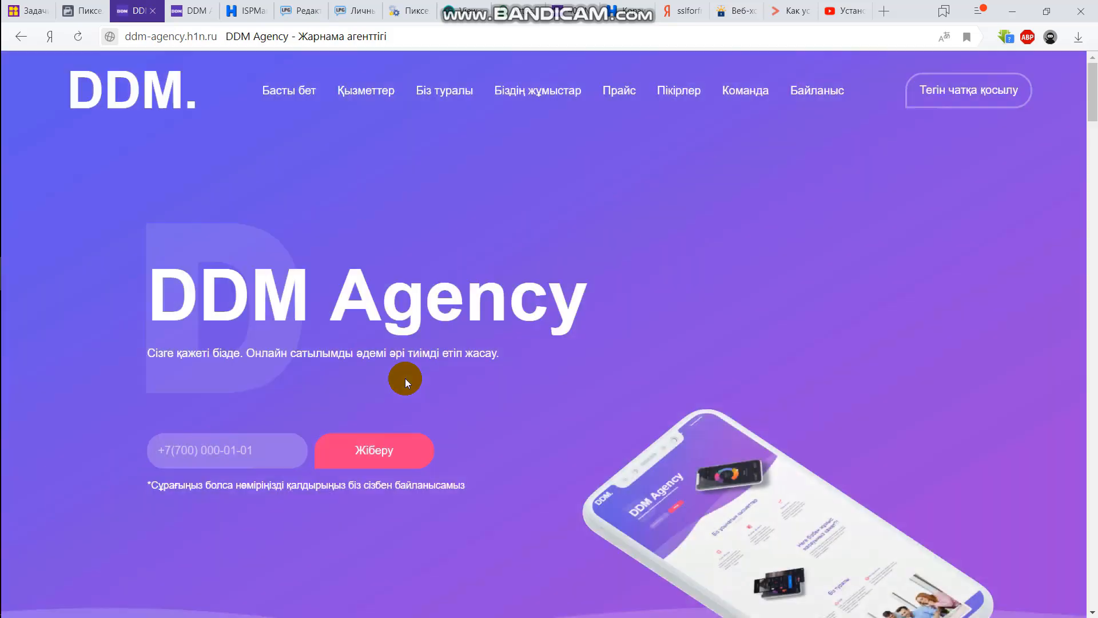
left_click(94, 6)
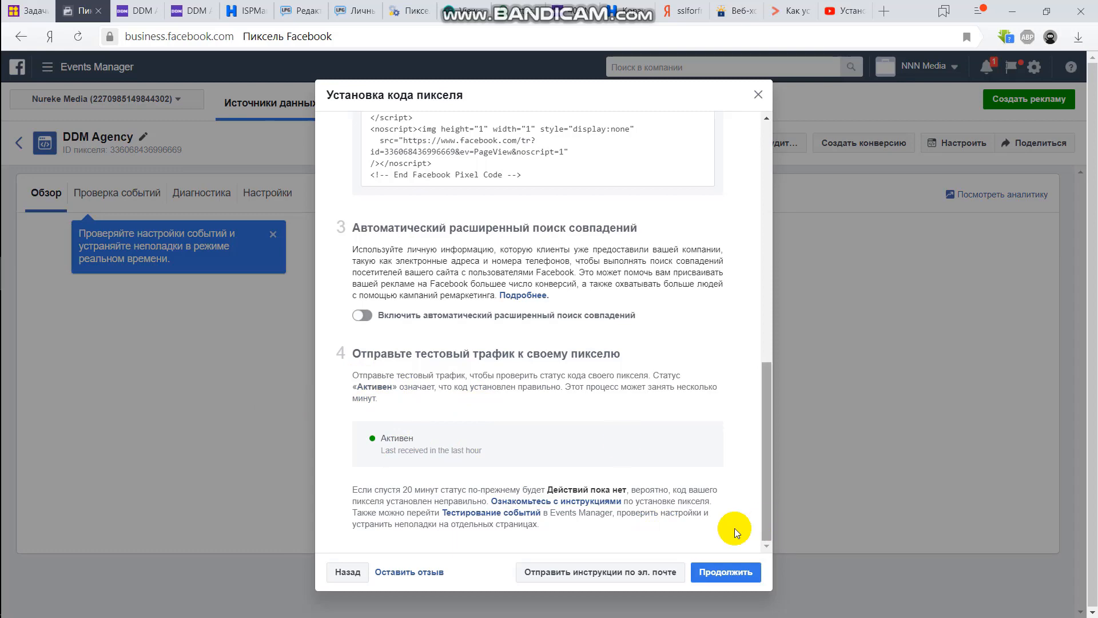
Continue to the event setup, review the available events including the View Content options, and finish the pixel installation without adding any.
left_click(708, 571)
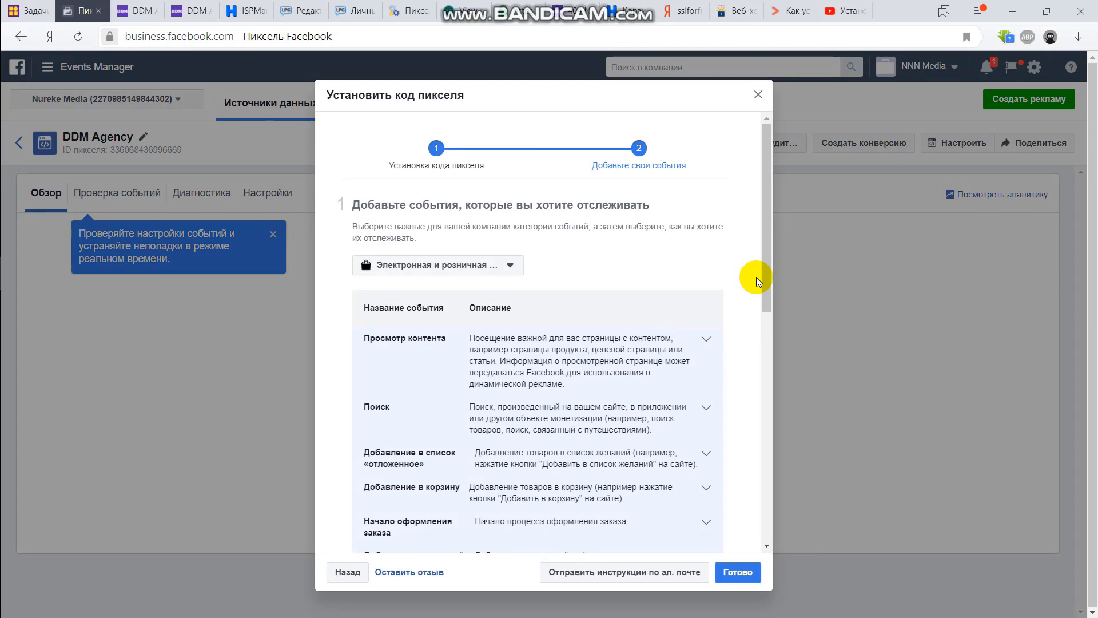
left_click_drag(766, 287, 771, 346)
left_click(707, 204)
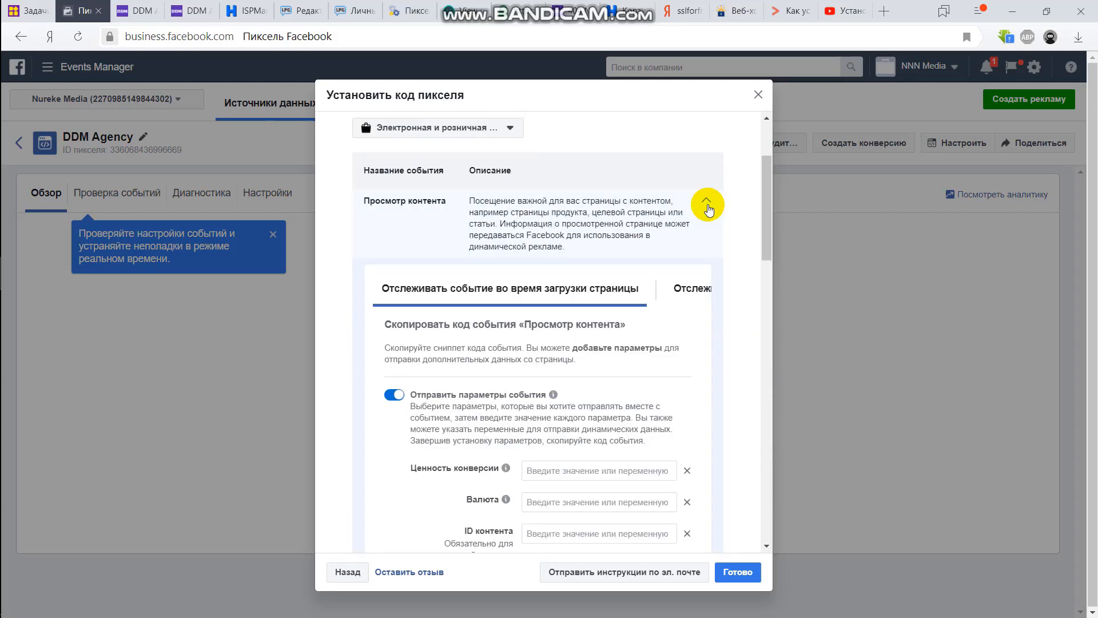
left_click(707, 204)
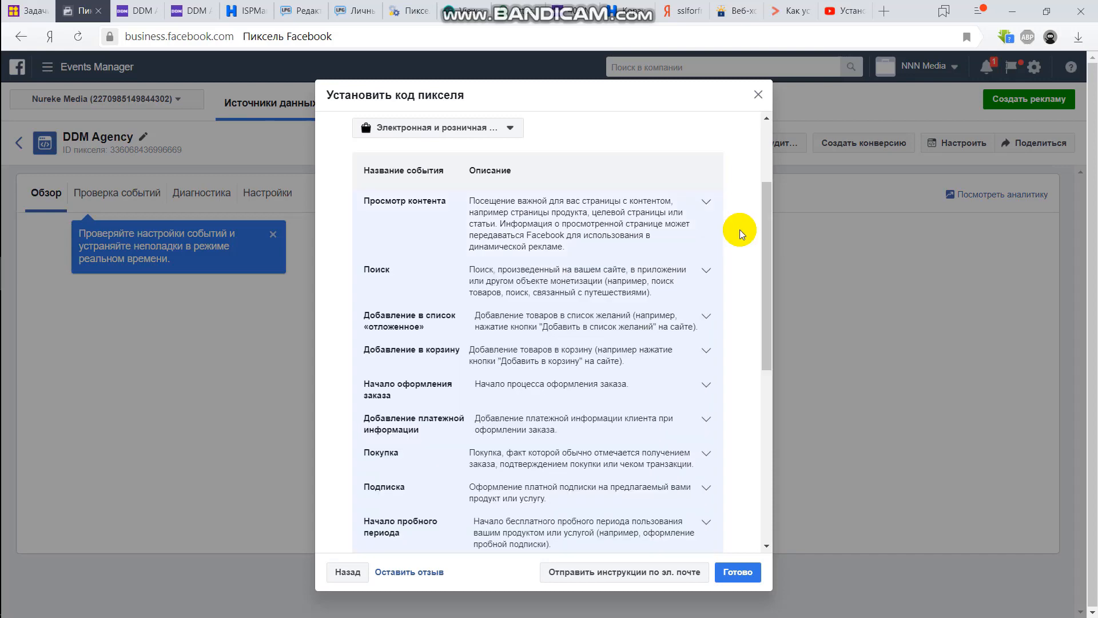
left_click_drag(766, 269, 764, 454)
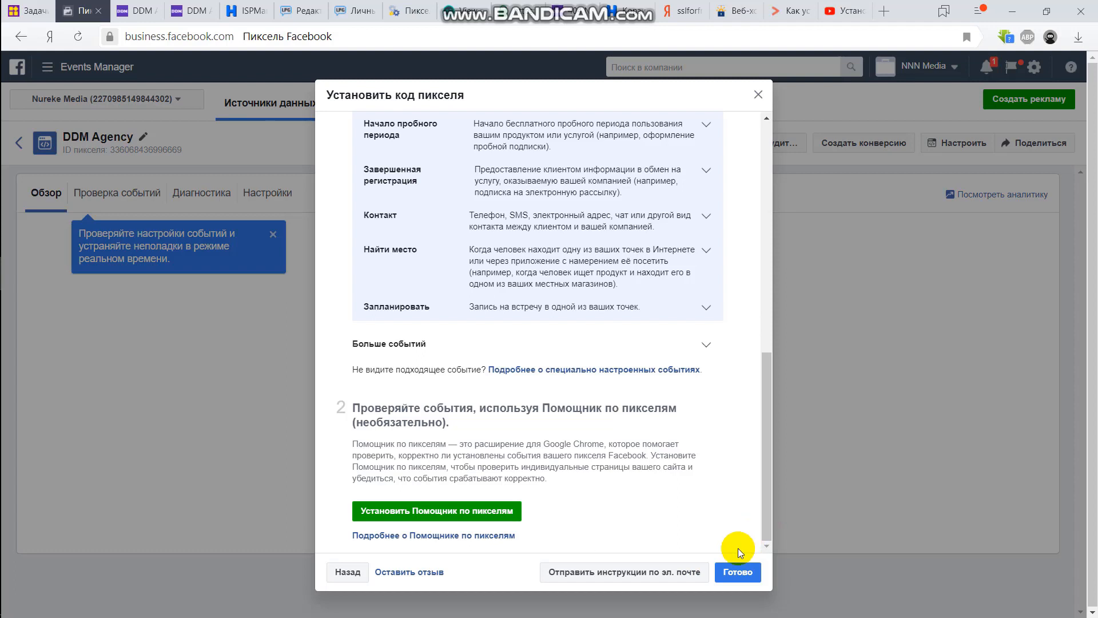
left_click(730, 576)
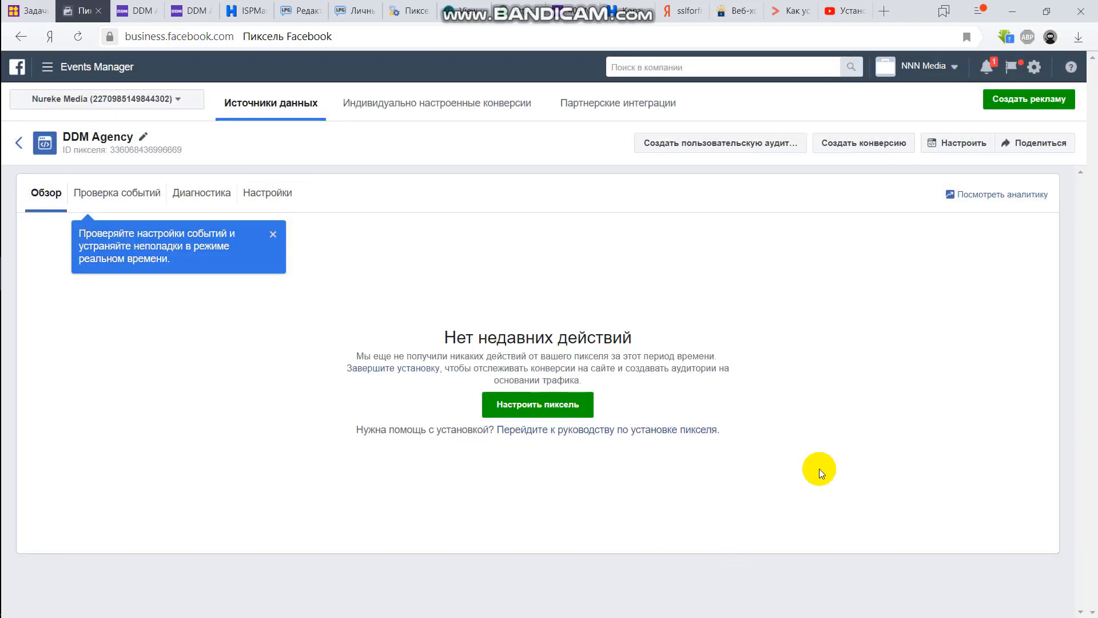